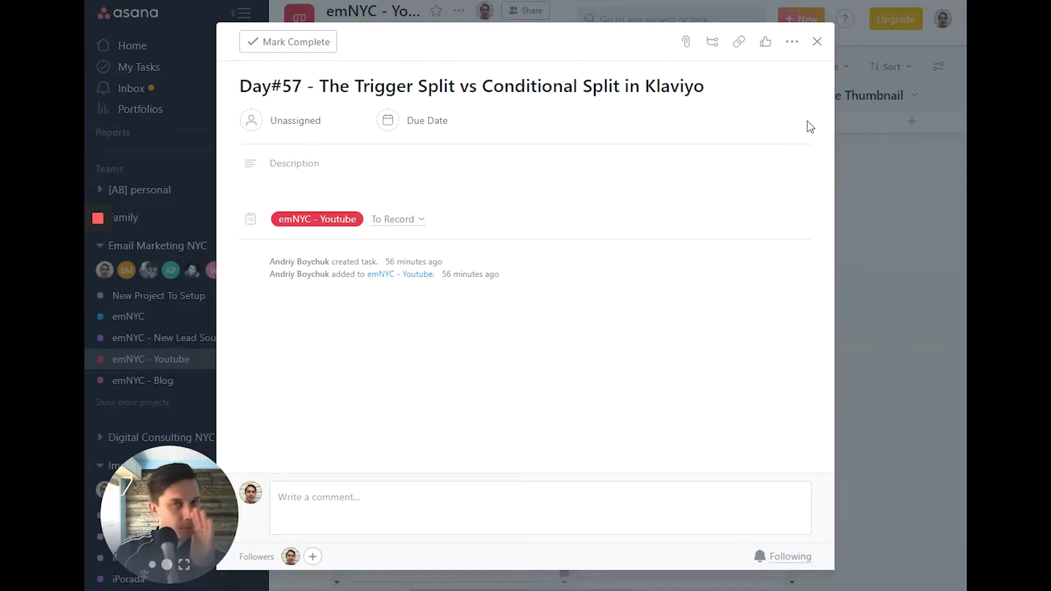
Step: Switch to Klaviyo's Flows list and open the Test flow in the builder
key("ctrl+Tab")
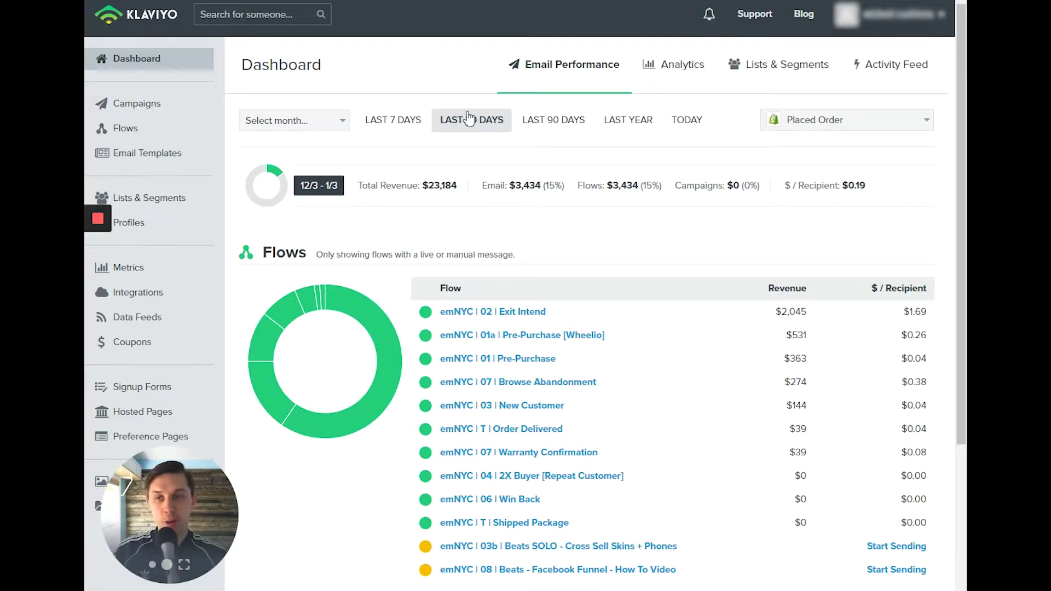
left_click(158, 131)
scroll(273, 493, "down", 10)
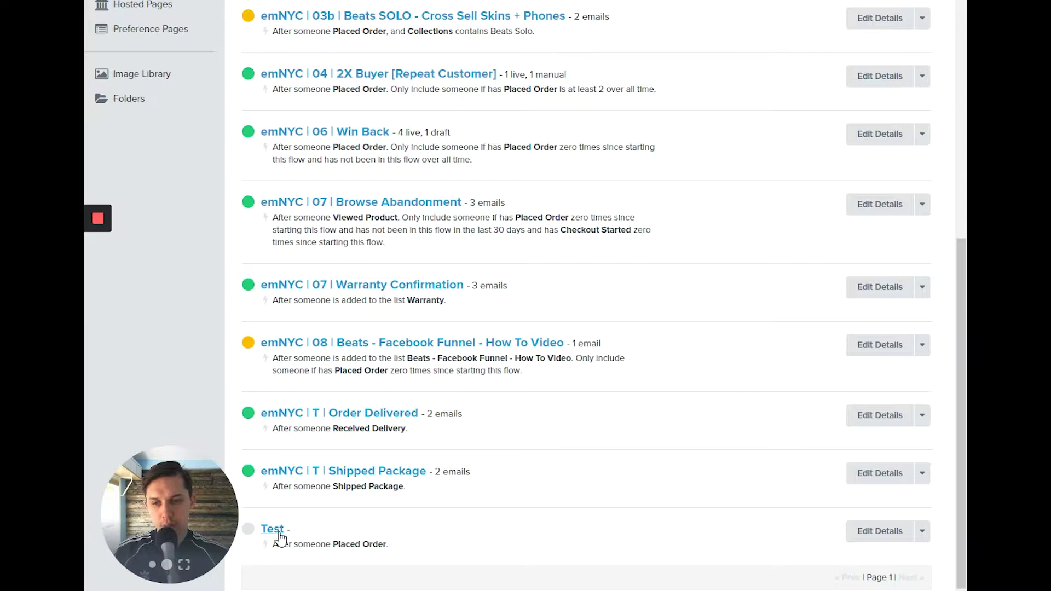
left_click(274, 530)
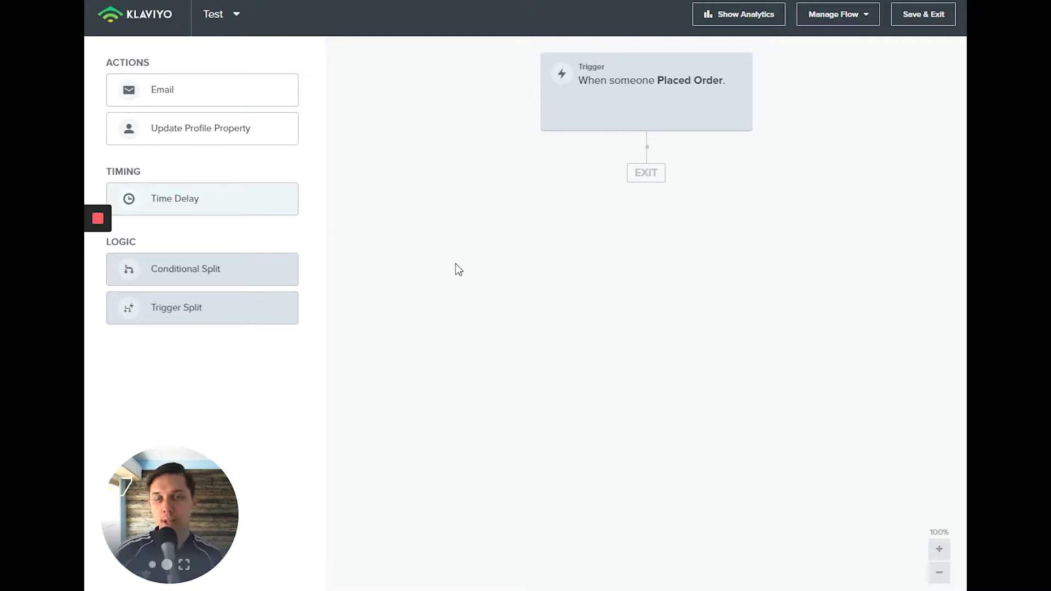
Step: Add a Trigger Split under Placed Order with Revenue ($value) is greater than 500, and save it
left_click_drag(176, 308, 651, 148)
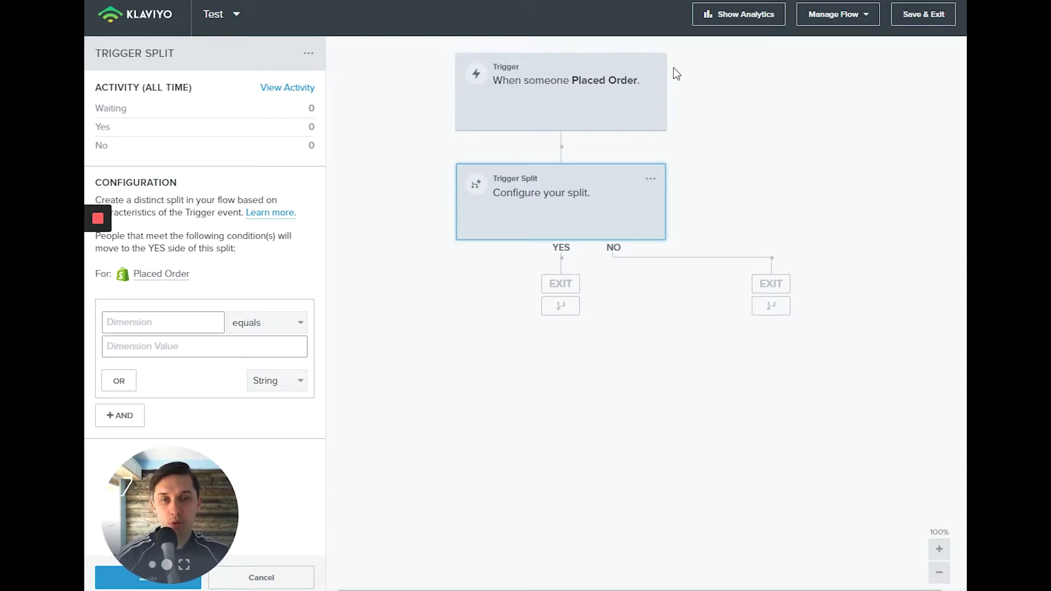
left_click(180, 319)
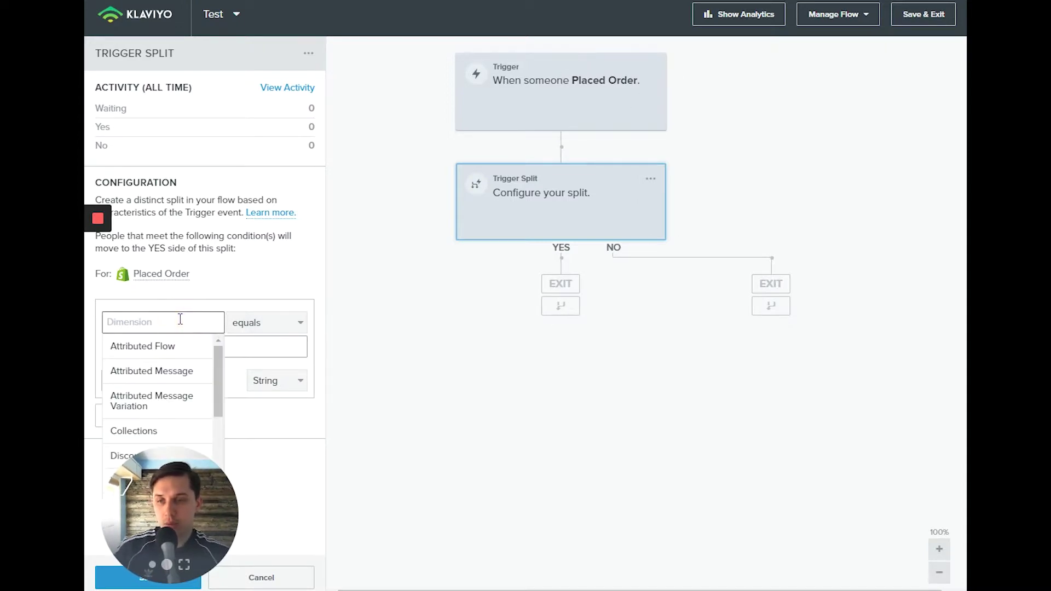
type("reve")
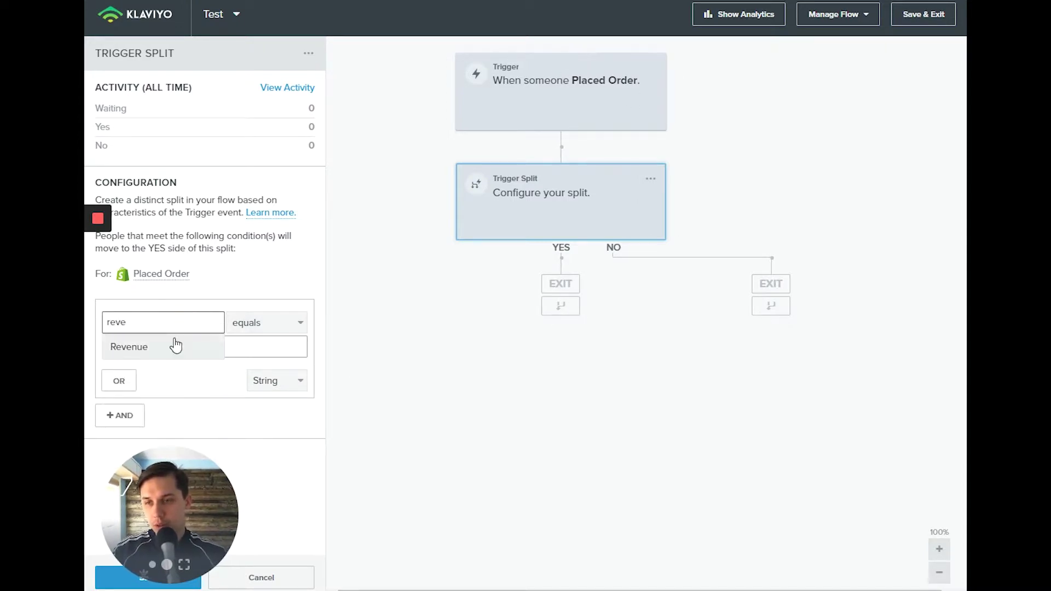
left_click(175, 345)
left_click(290, 325)
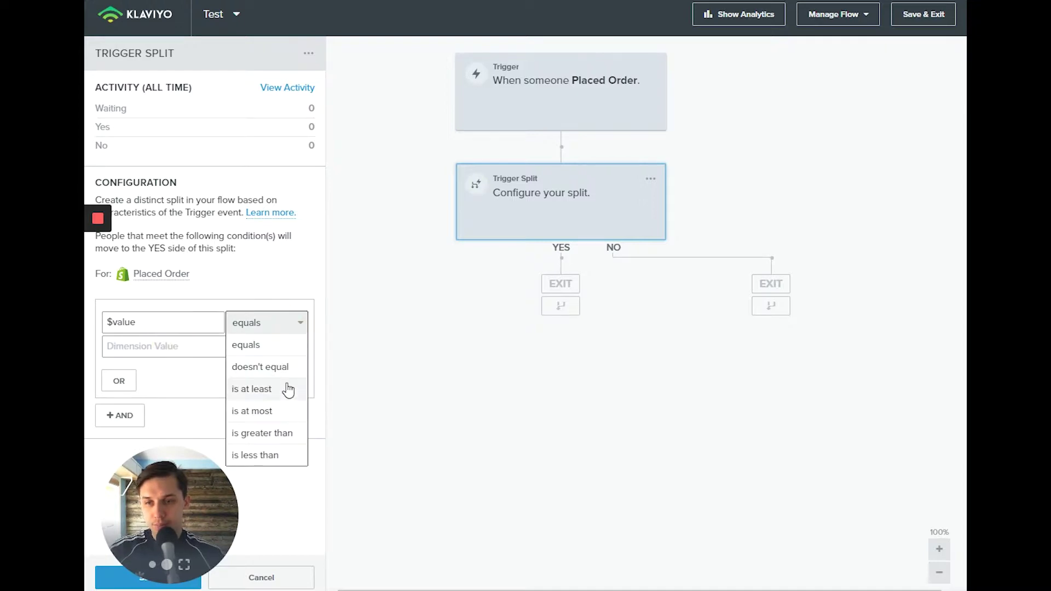
left_click(284, 441)
left_click(203, 345)
type("500")
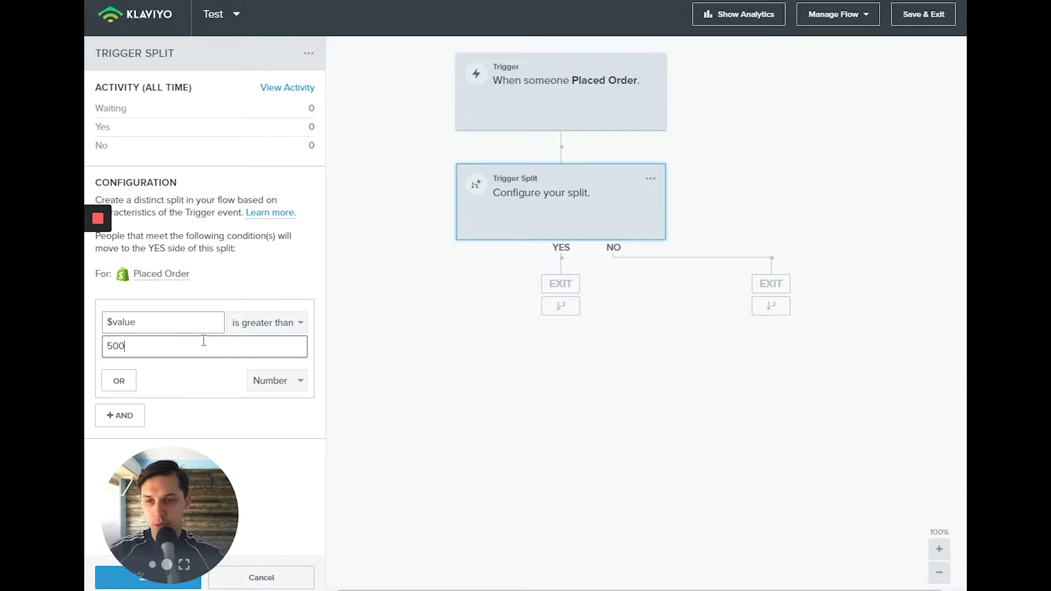
left_click(203, 382)
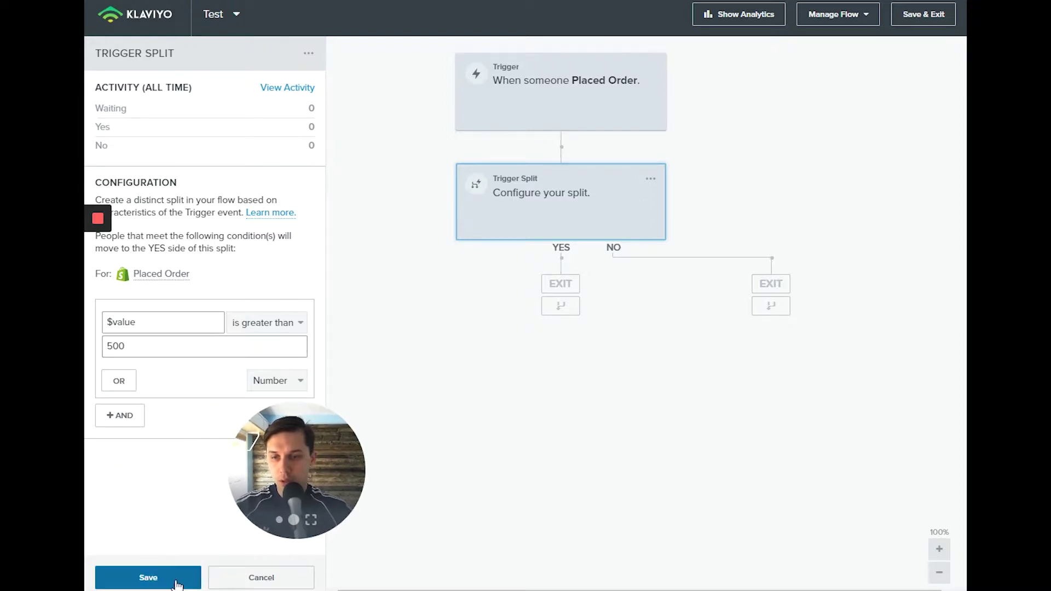
left_click(148, 578)
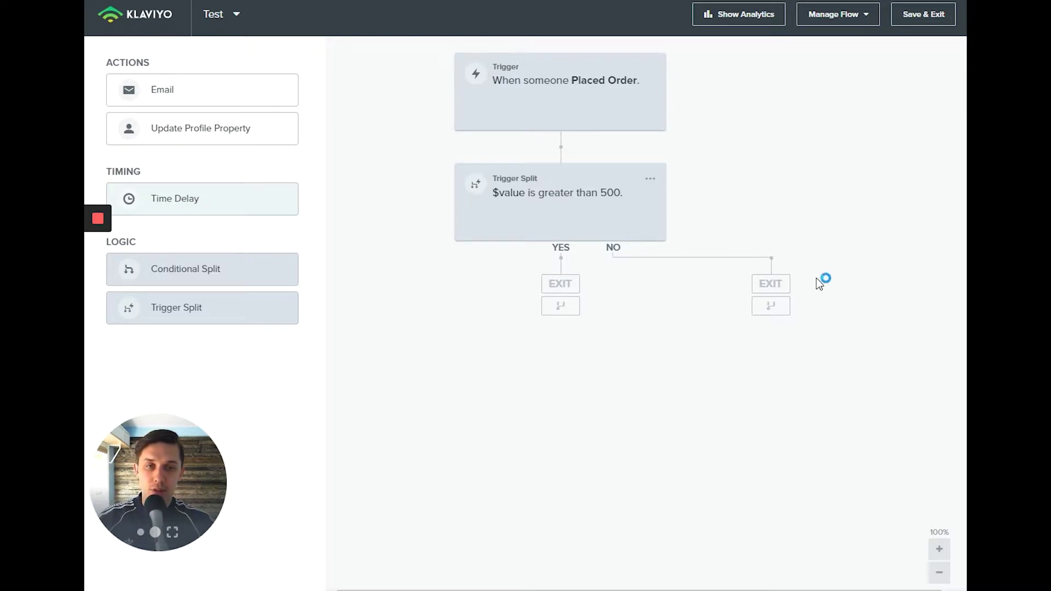
Step: Place Email #1 on the YES branch and a Time Delay on the NO branch
mouse_move(213, 101)
left_mouse_down()
mouse_move(283, 115)
mouse_move(633, 293)
mouse_move(553, 284)
left_mouse_up()
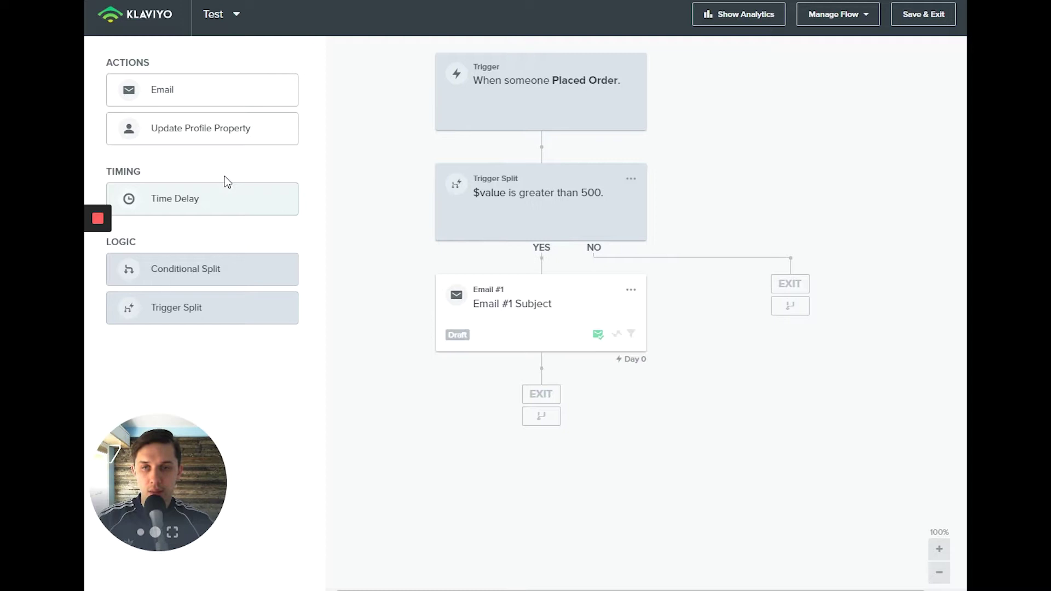
left_click_drag(199, 202, 800, 275)
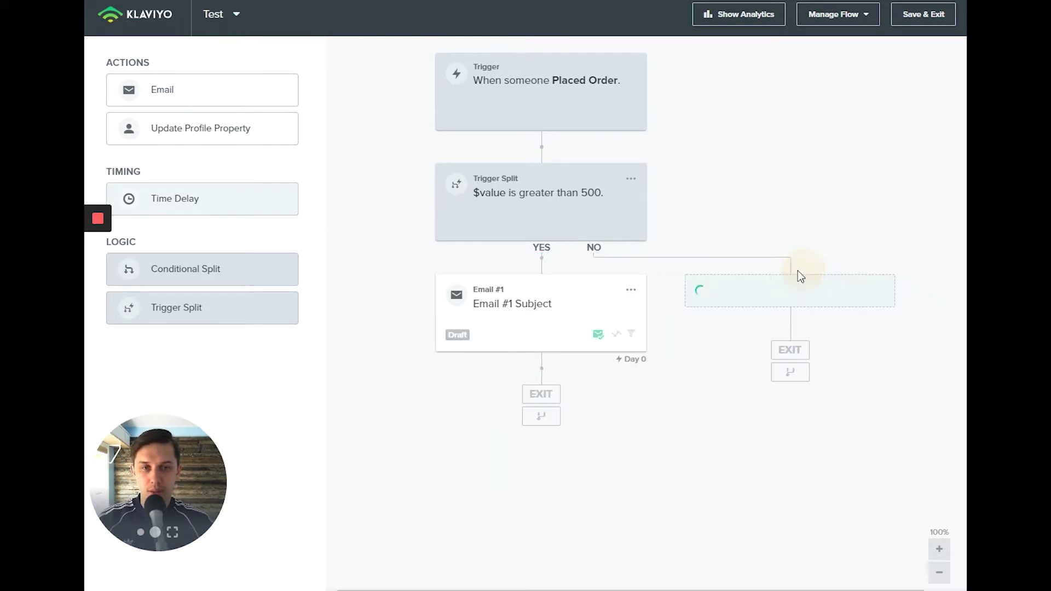
left_click(146, 575)
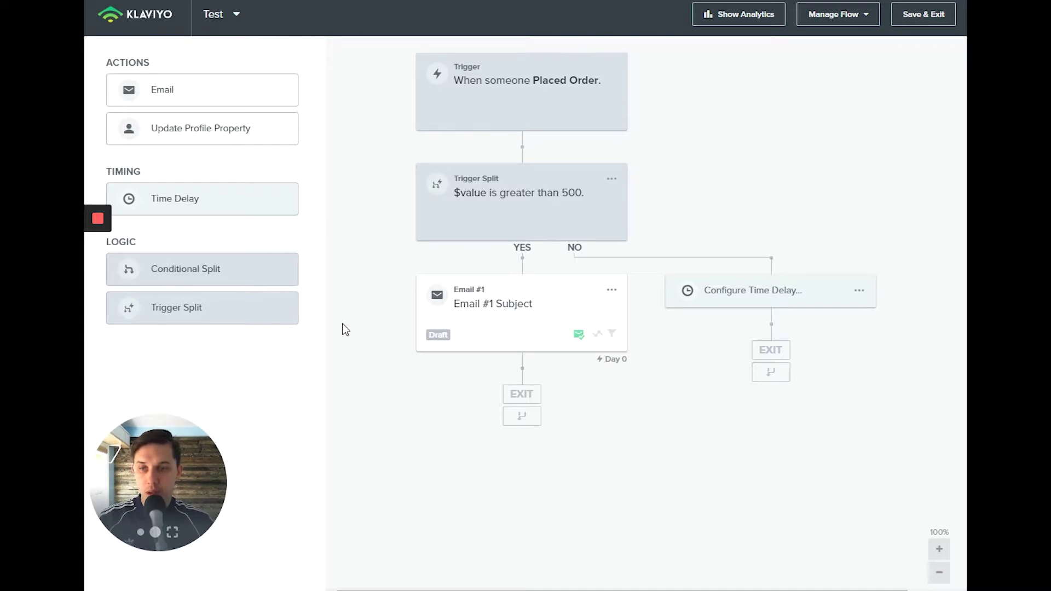
Step: Drop a Conditional Split below Email #1, then review the condition types and Trigger Split settings
left_click_drag(219, 268, 523, 419)
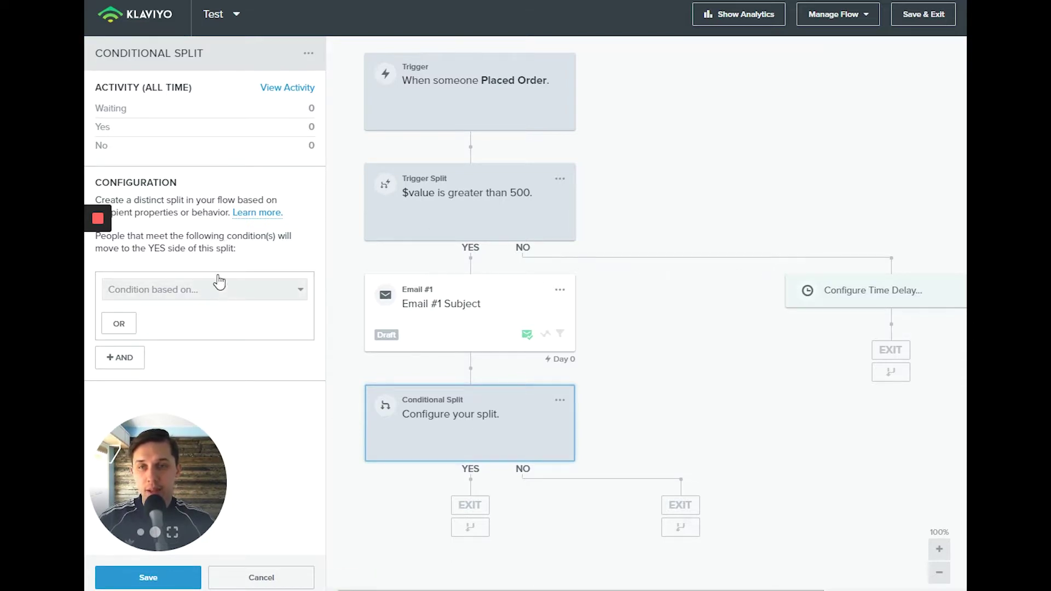
left_click(267, 305)
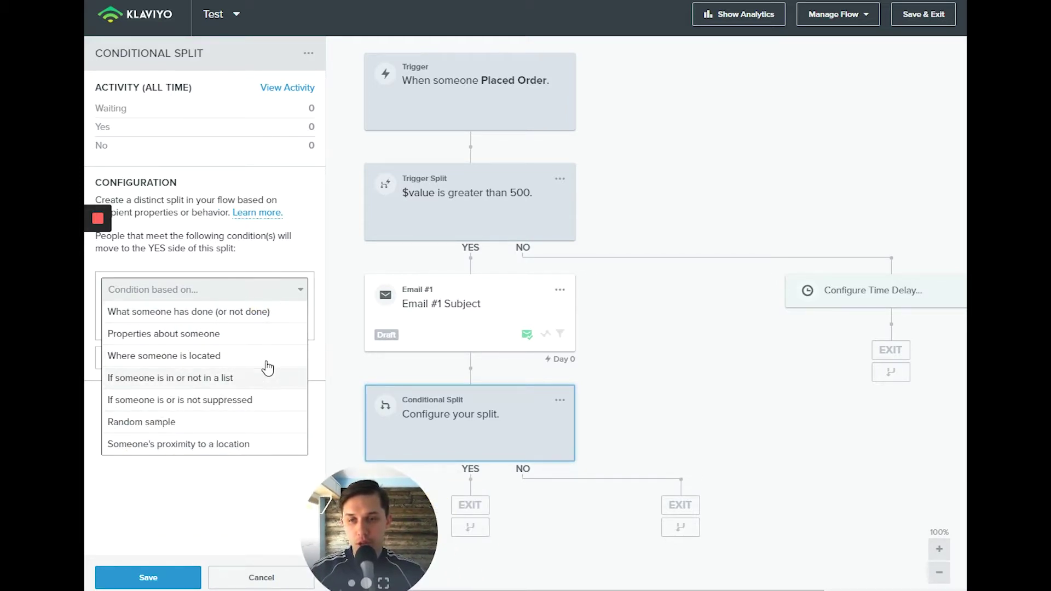
left_click(438, 224)
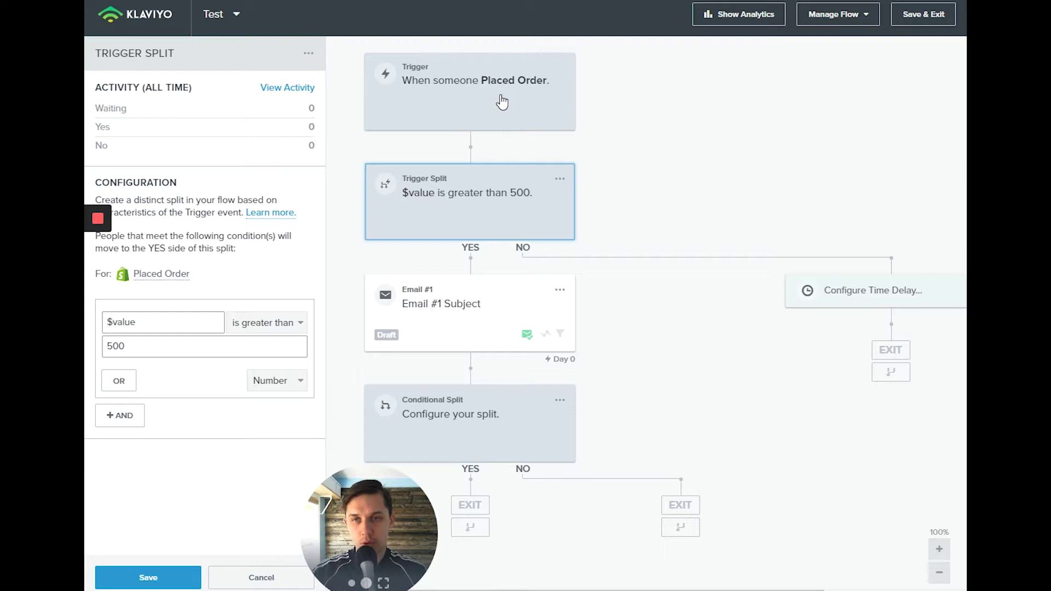
Step: Base the Conditional Split on What someone has done, with metric Placed Order
left_click(434, 445)
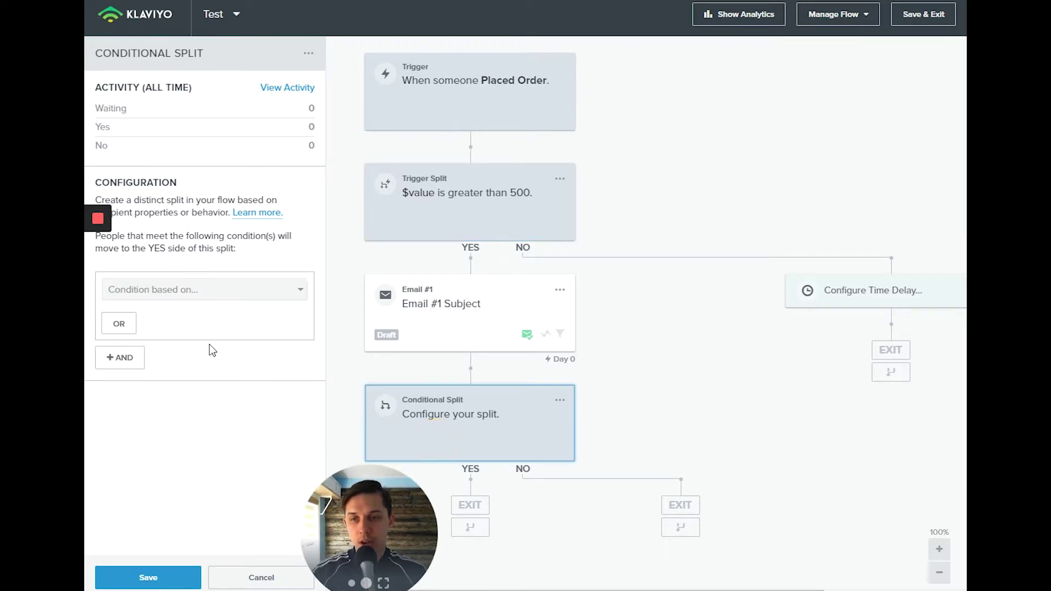
left_click_drag(326, 498, 181, 452)
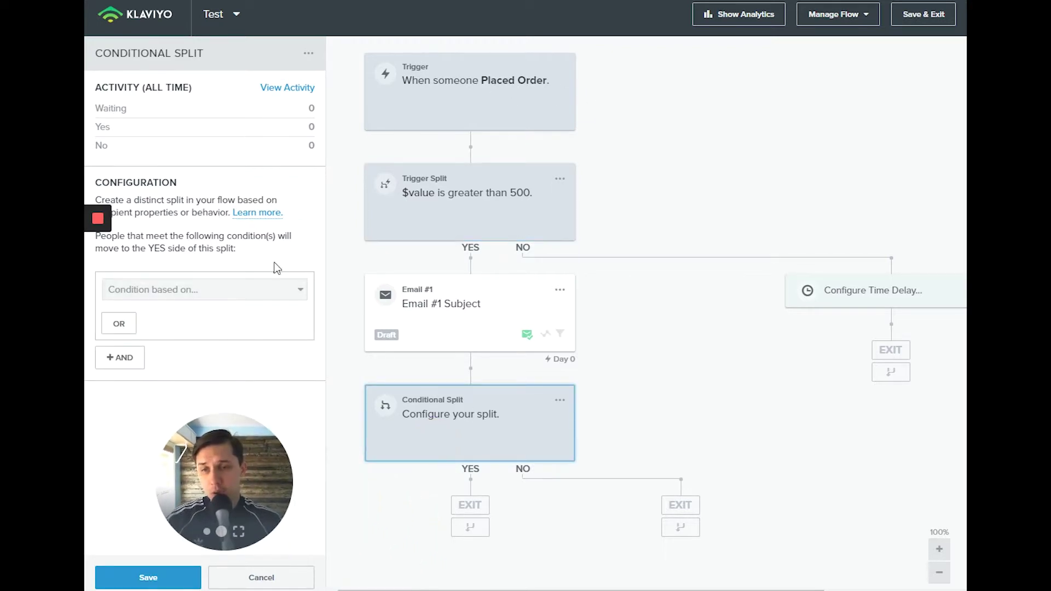
left_click(252, 288)
left_click(250, 312)
left_click(242, 320)
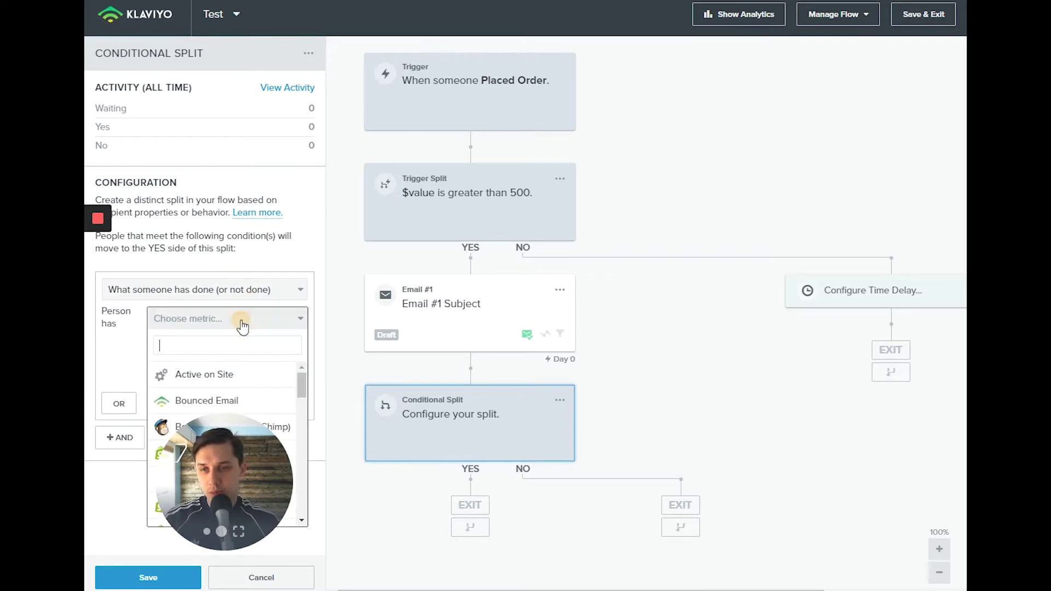
type("pla")
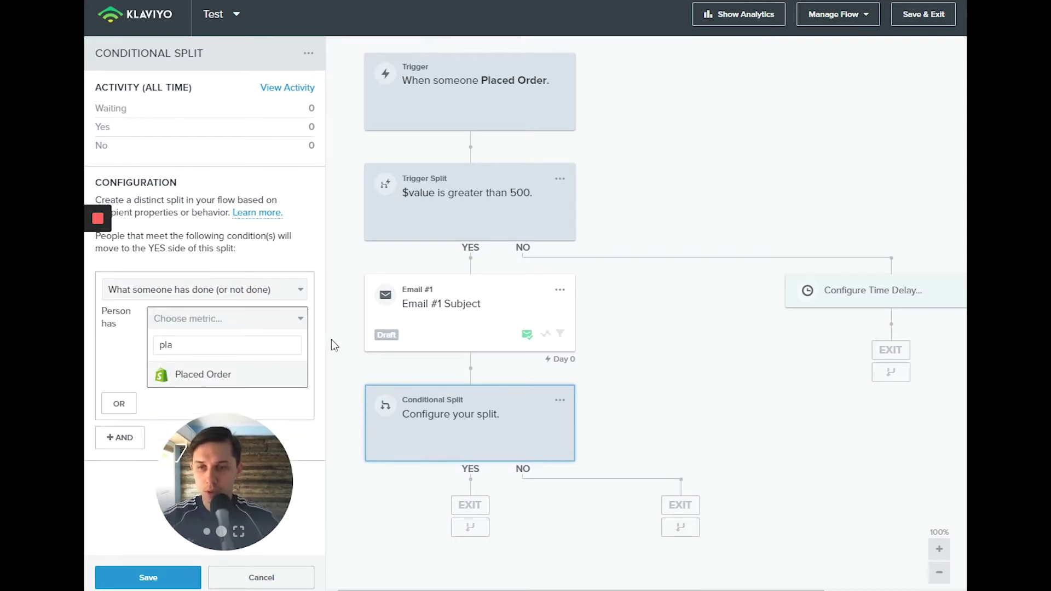
left_click(202, 375)
Step: Add a property filter row to the Placed Order condition, leaving the property blank
left_click(265, 346)
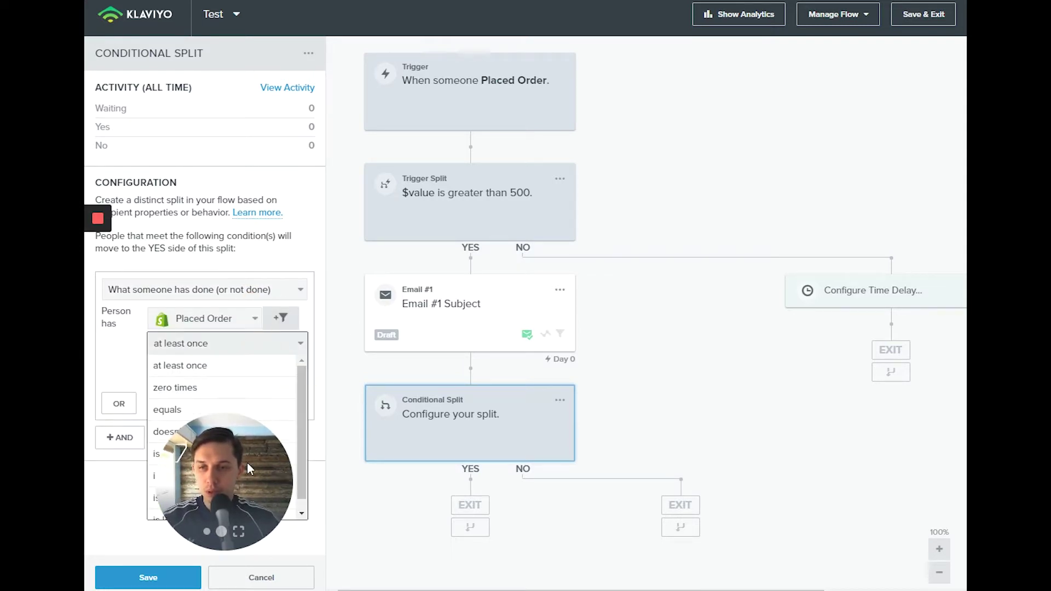
scroll(277, 405, "down", 1)
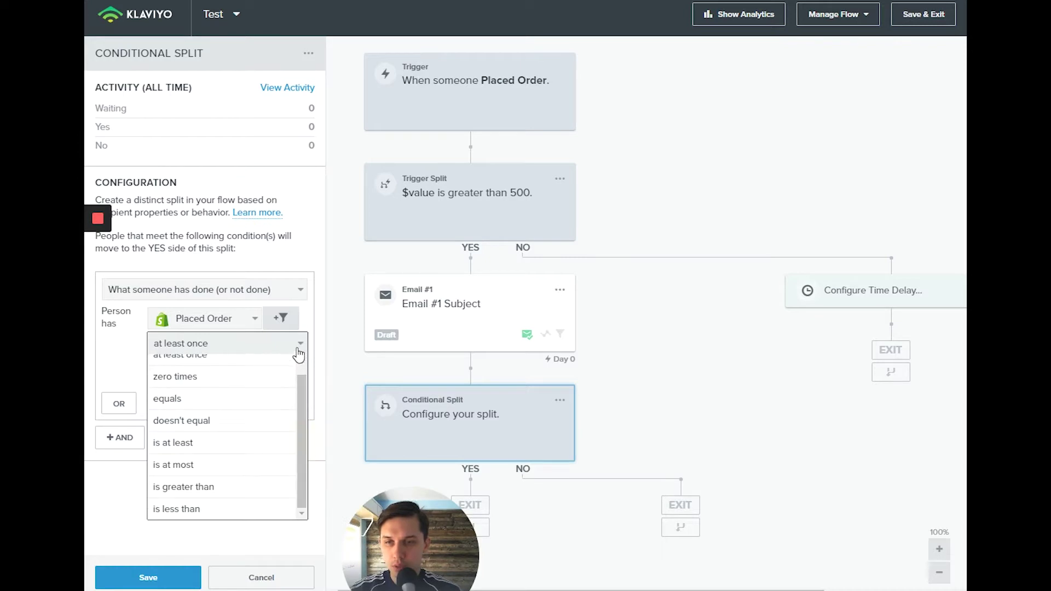
left_click(282, 318)
left_click(247, 343)
type("rev")
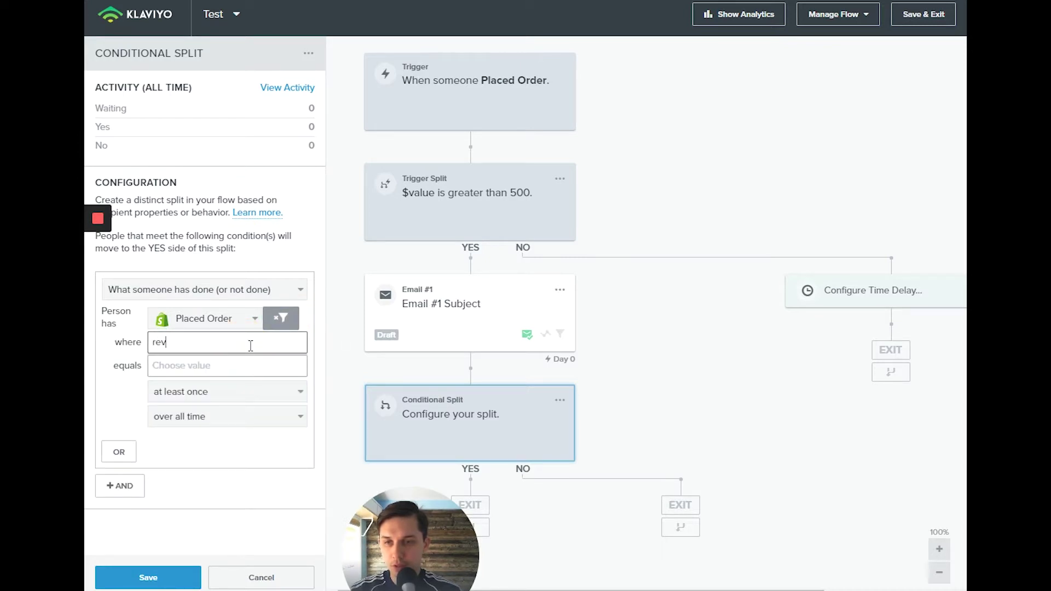
type("e")
key("BackSpace")
key("BackSpace")
key("BackSpace")
key("BackSpace")
type("r")
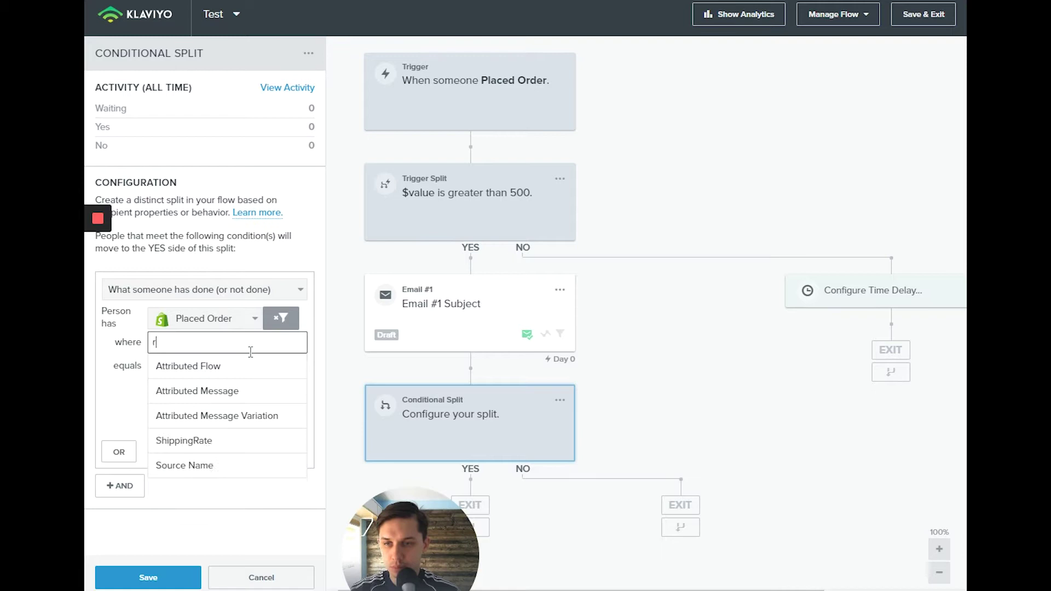
type("e")
key("BackSpace")
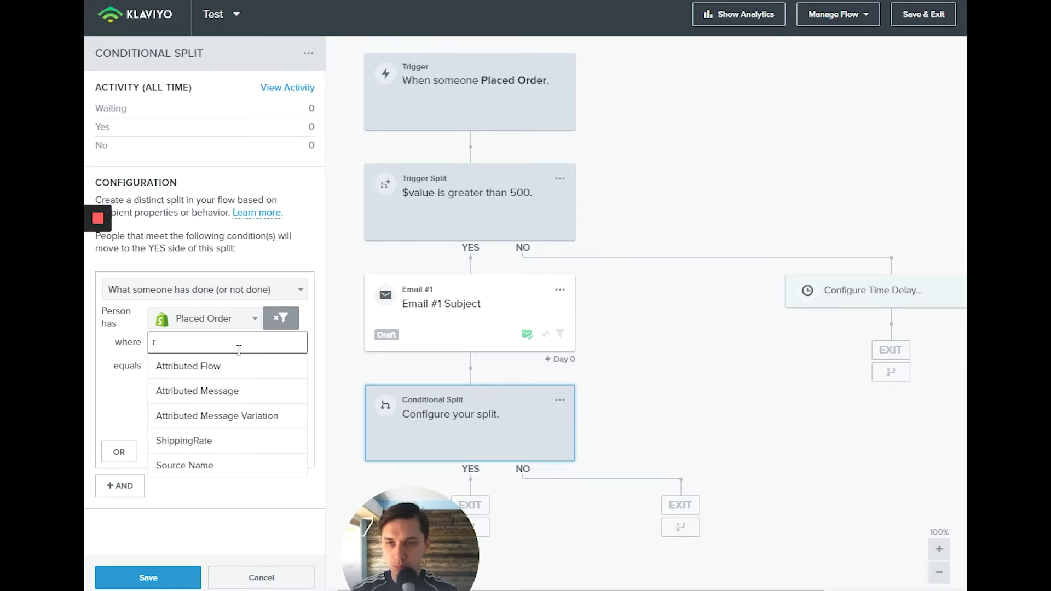
type("e")
key("BackSpace")
key("BackSpace")
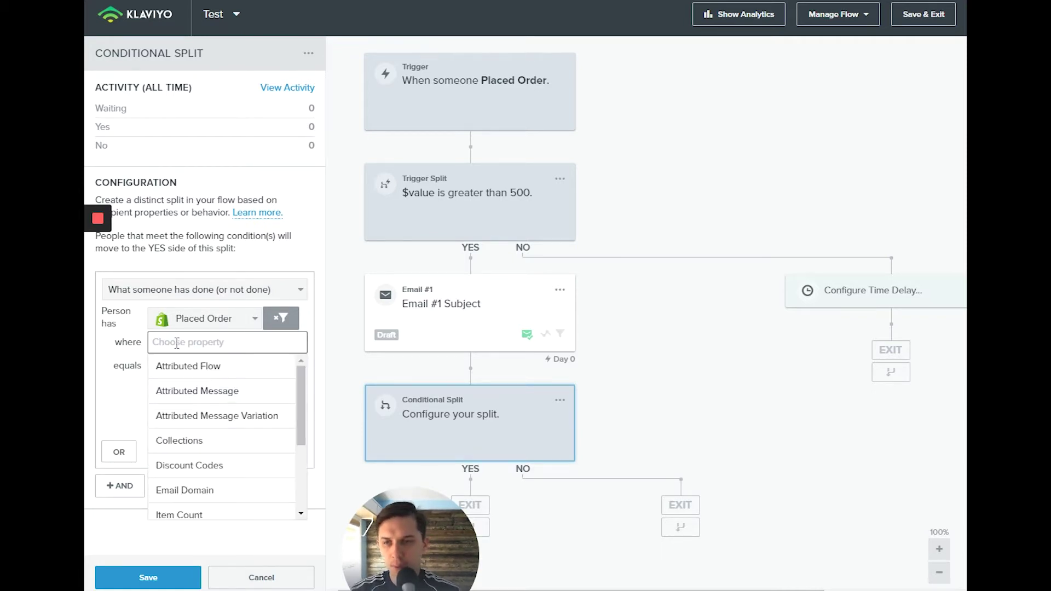
left_click(117, 402)
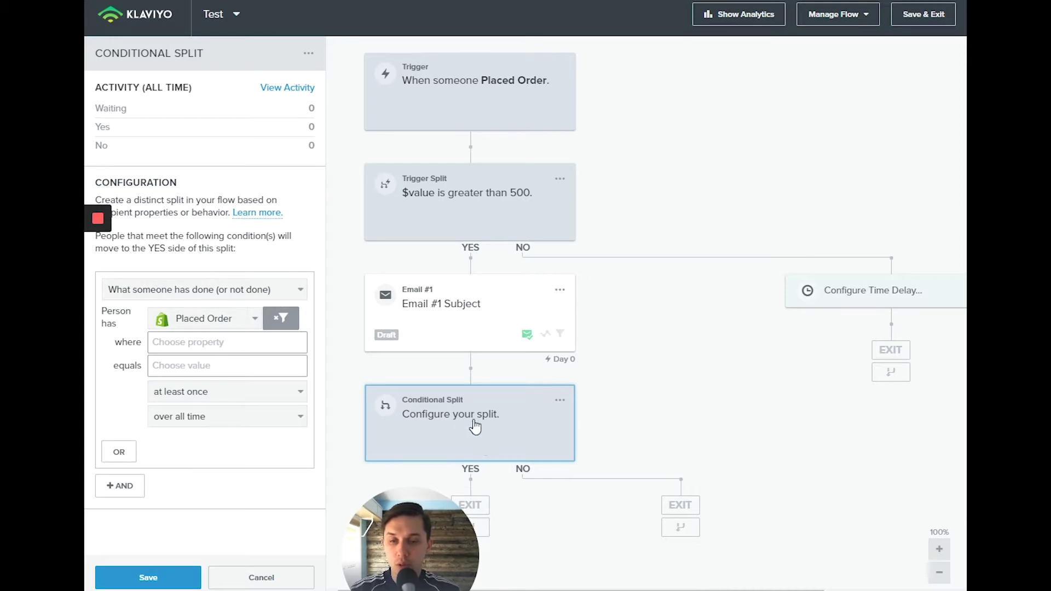
left_click(248, 293)
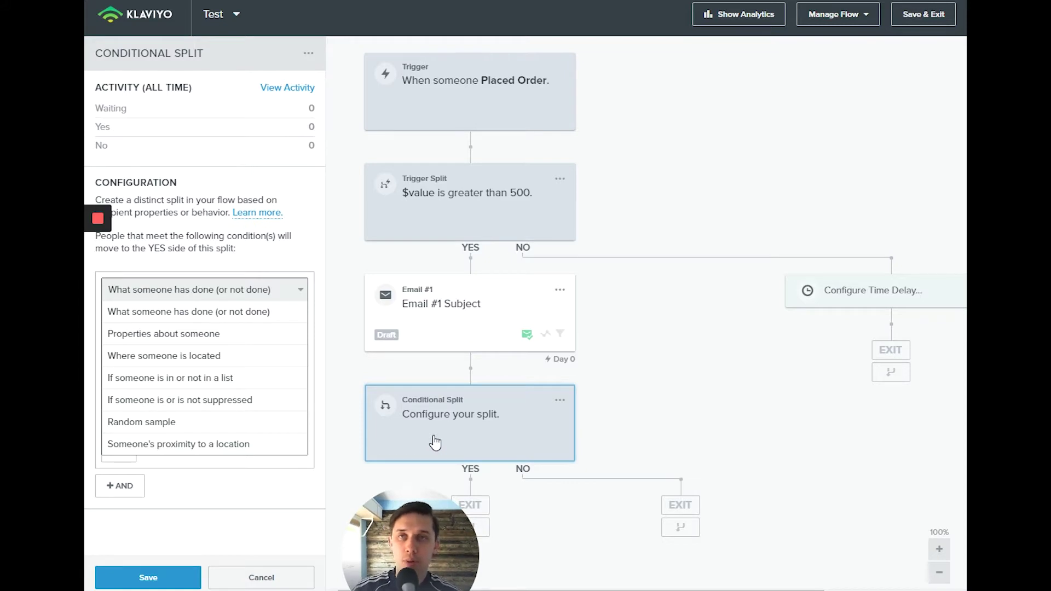
Step: Change the condition to Where someone is located: is not within United States
left_click(659, 295)
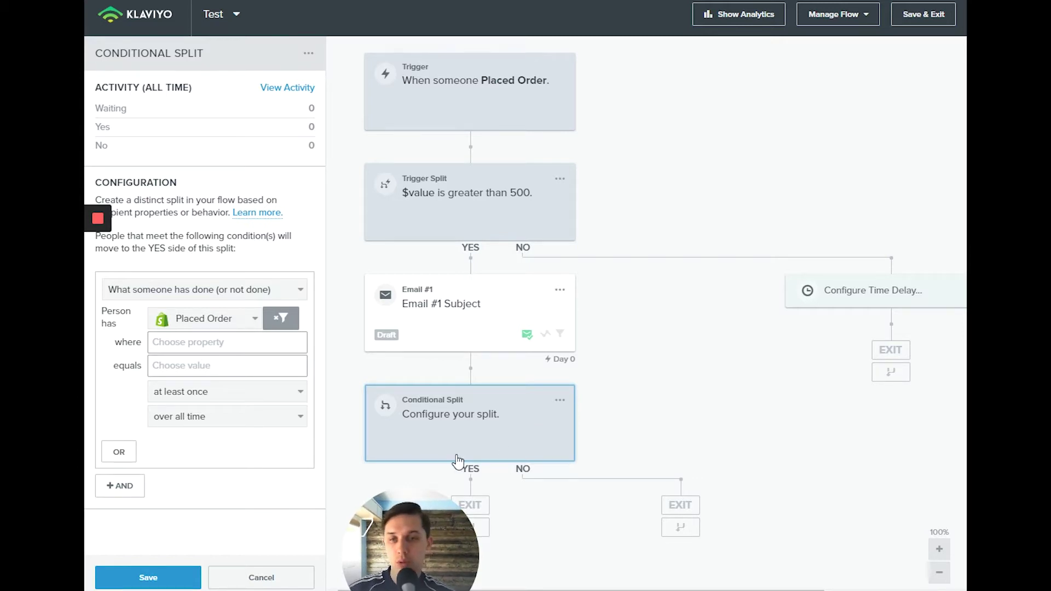
left_click(272, 282)
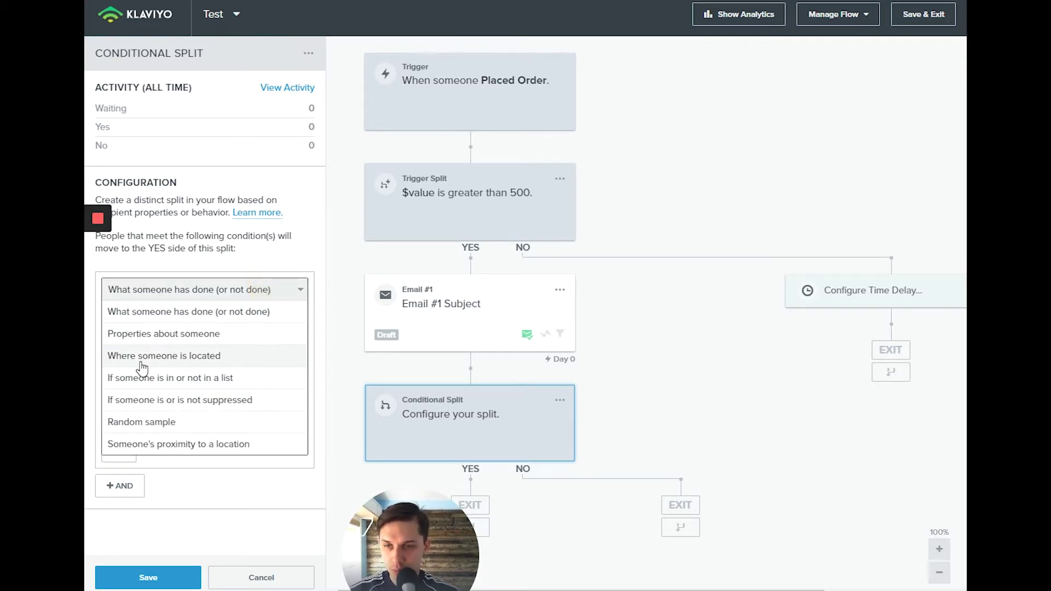
left_click(209, 357)
left_click(265, 318)
left_click(263, 349)
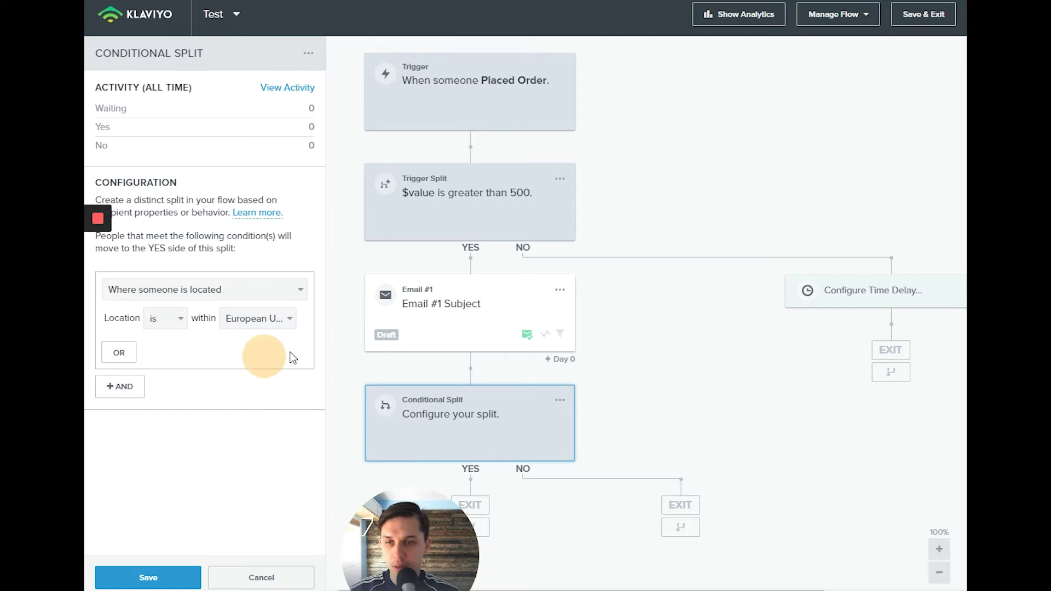
left_click(281, 320)
left_click(258, 376)
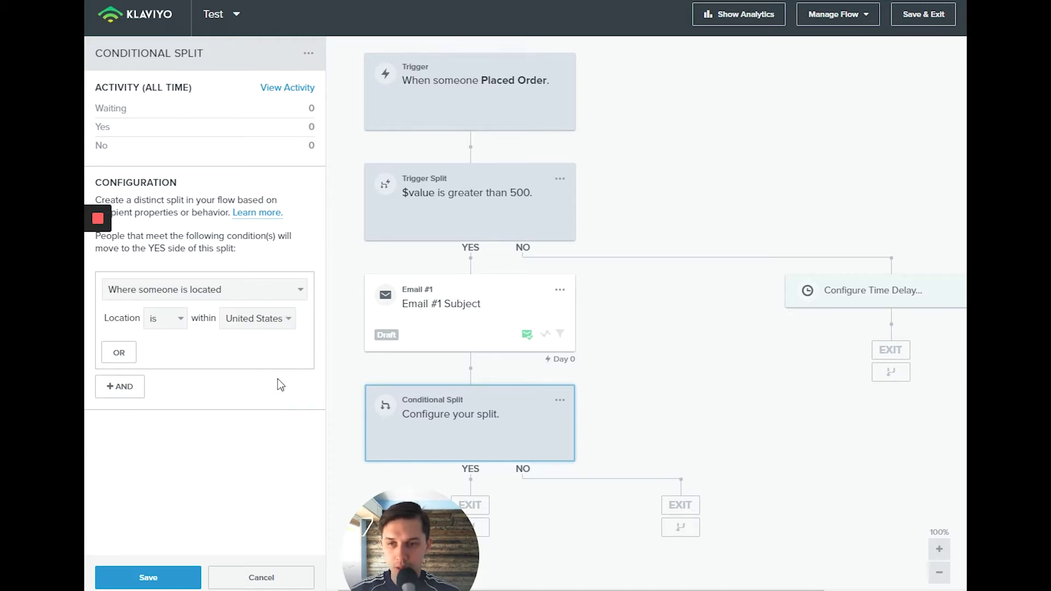
left_click(165, 318)
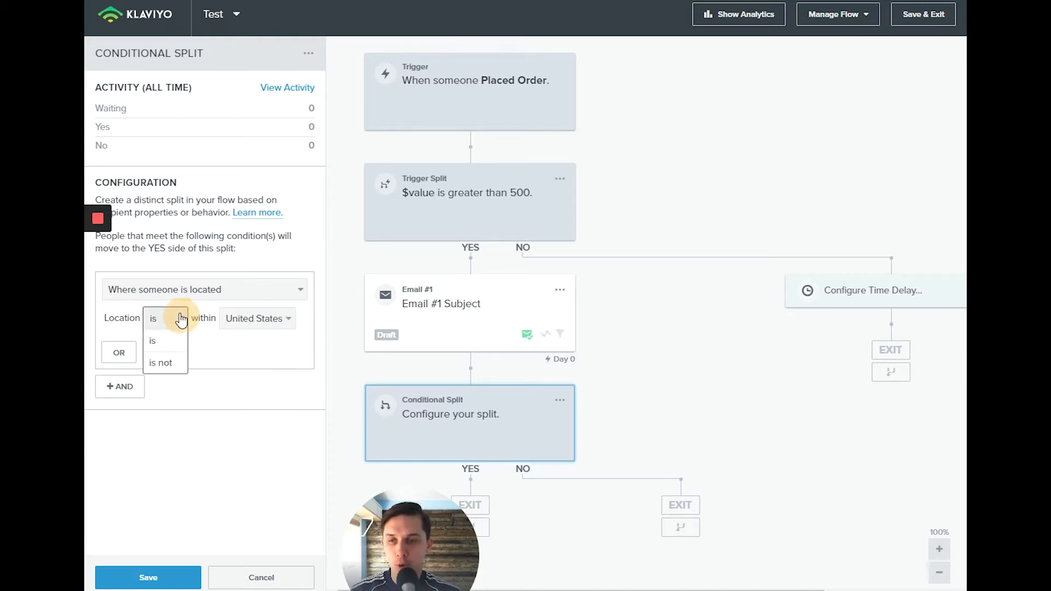
left_click(164, 362)
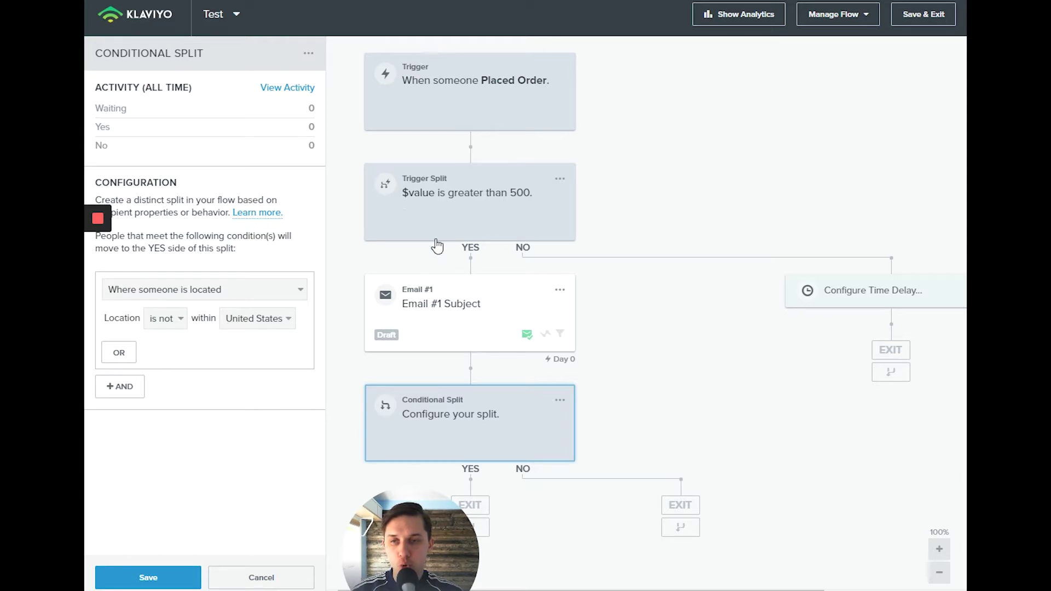
Step: Save the condition so the split card reads Is not located within United States
left_click(175, 577)
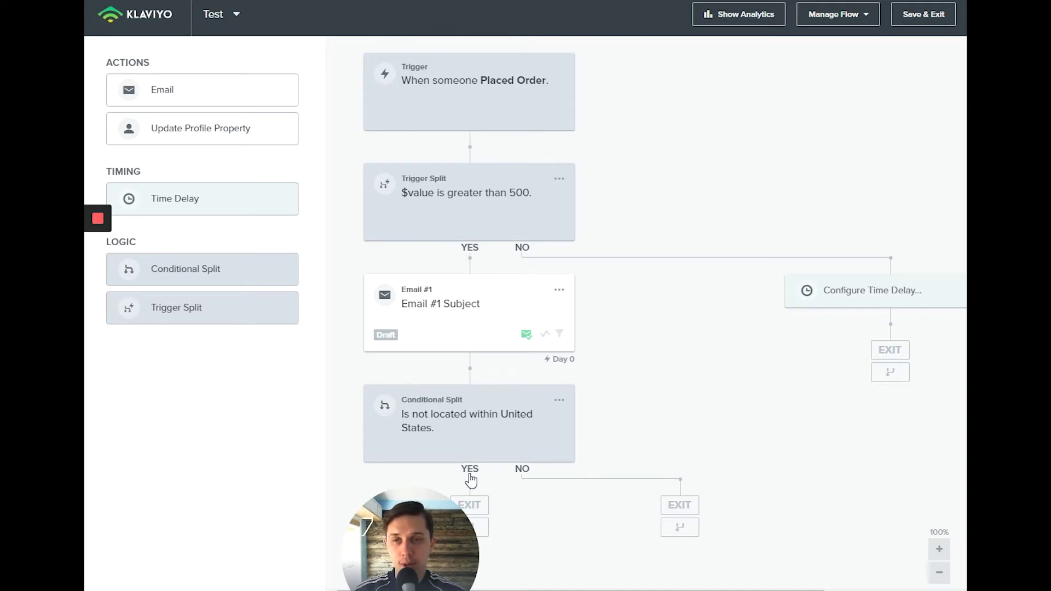
left_click_drag(435, 529, 239, 436)
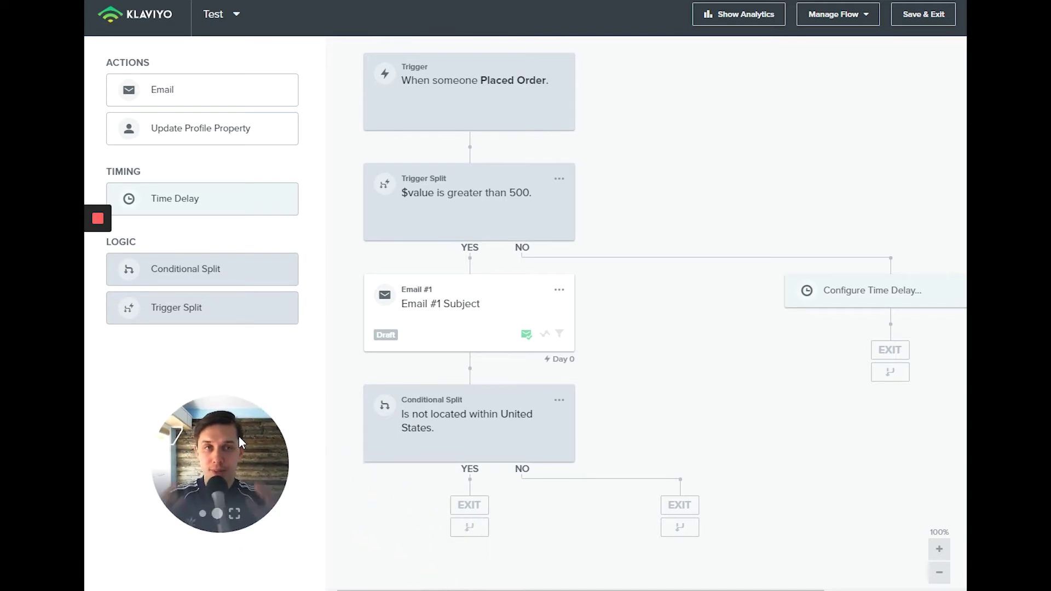